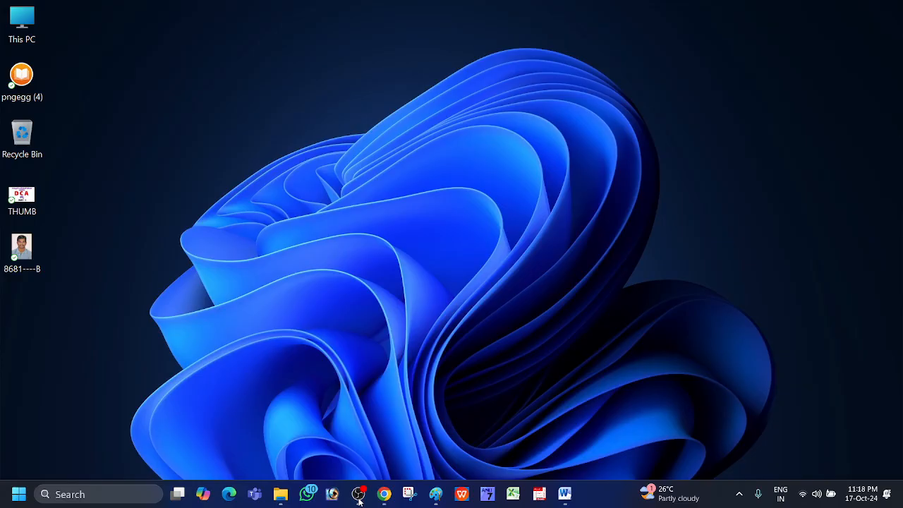
Switch to the blank Word document and draw a rectangle about 5.73" wide and 3.79" high near the page's upper left
left_click(564, 494)
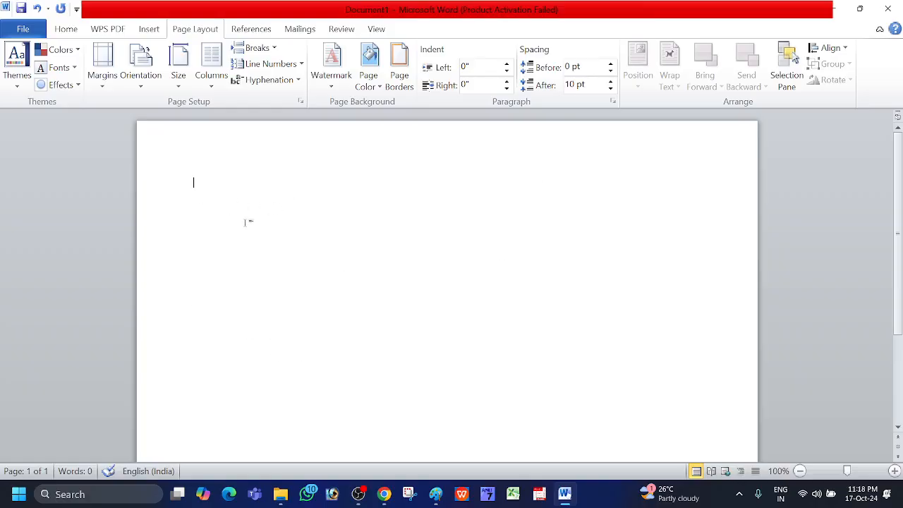
left_click(149, 30)
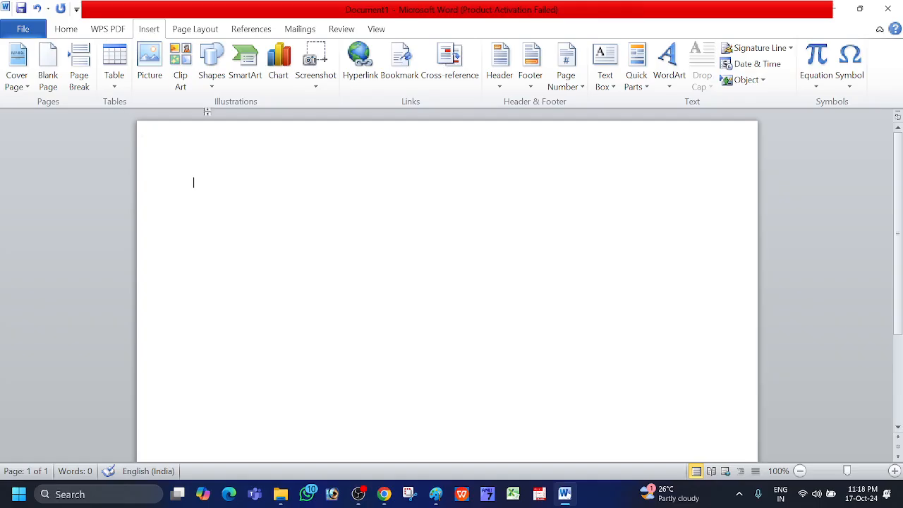
left_click(213, 85)
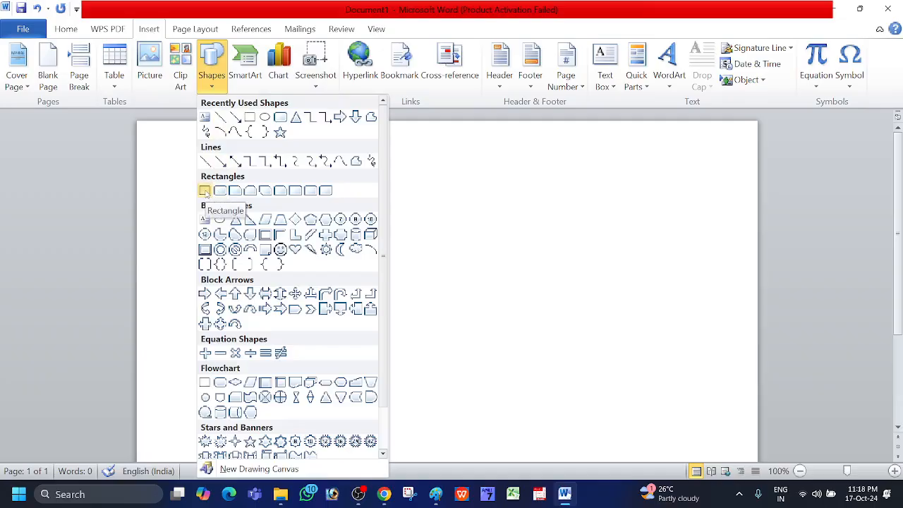
left_click(251, 118)
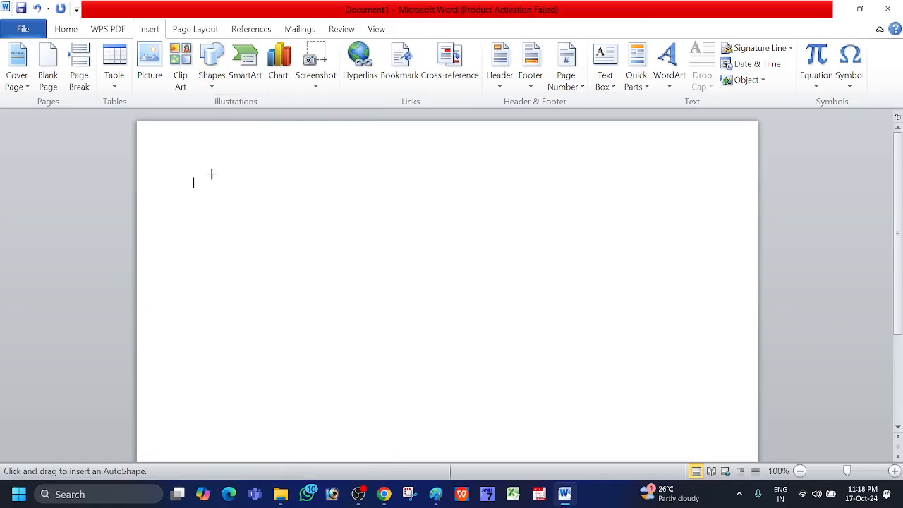
mouse_move(207, 173)
left_mouse_down()
mouse_move(524, 311)
mouse_move(531, 388)
left_mouse_up()
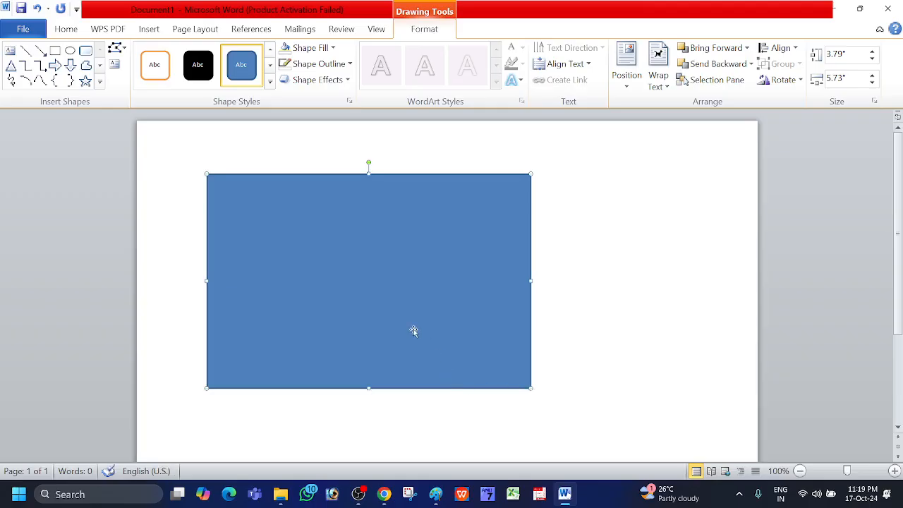
Set the rectangle's height to 2.1" and its width to 3.3"
left_click(852, 49)
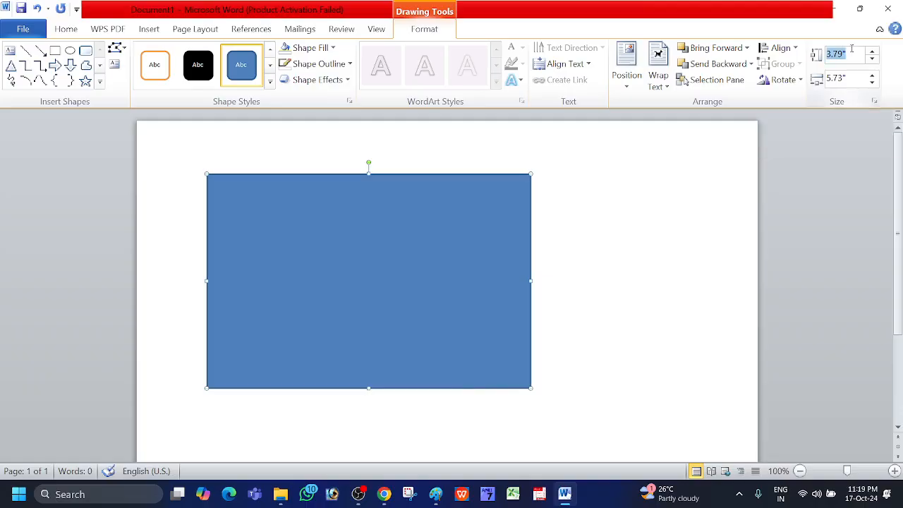
type("2.1")
key("Return")
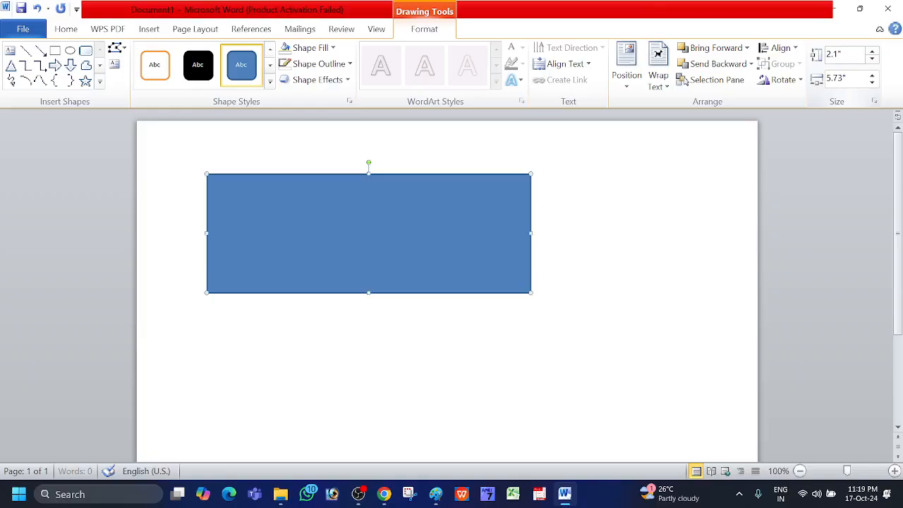
left_click(853, 82)
type("3.3")
key("Return")
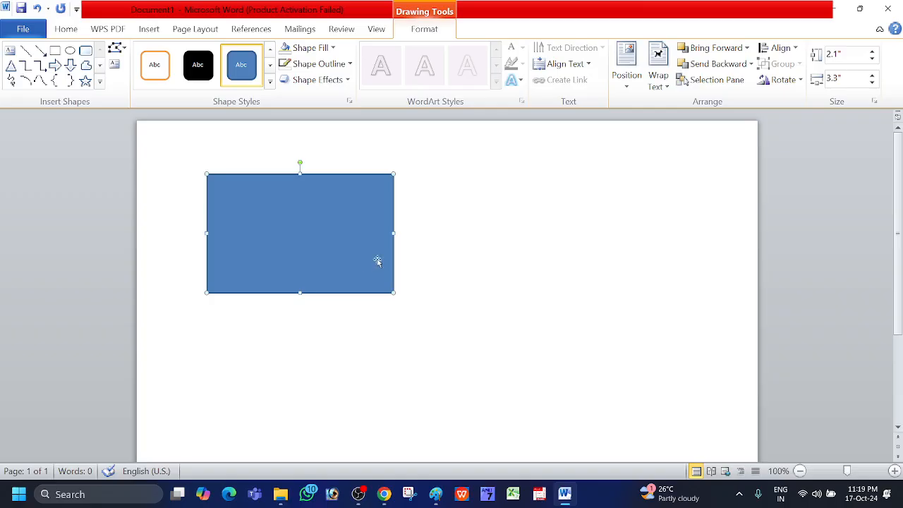
Apply the light blue gradient preset shape style to the rectangle and deselect it
left_click(271, 82)
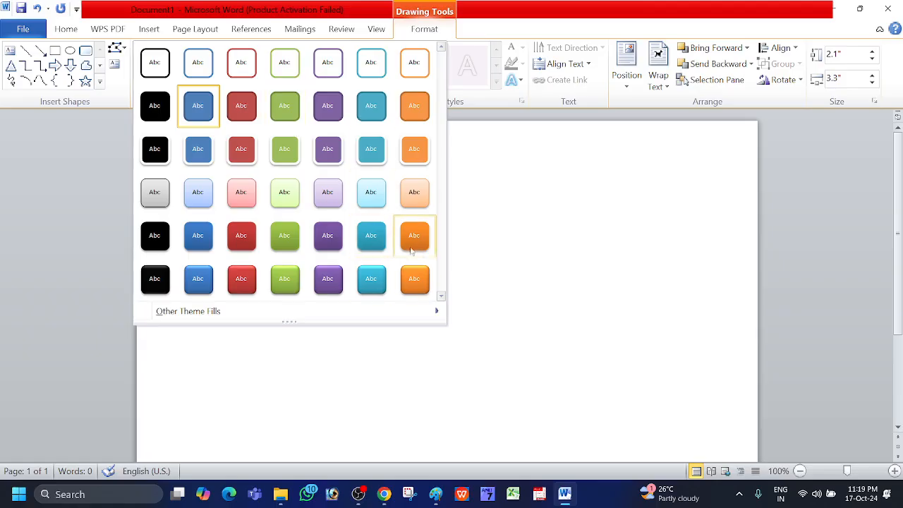
left_click(571, 265)
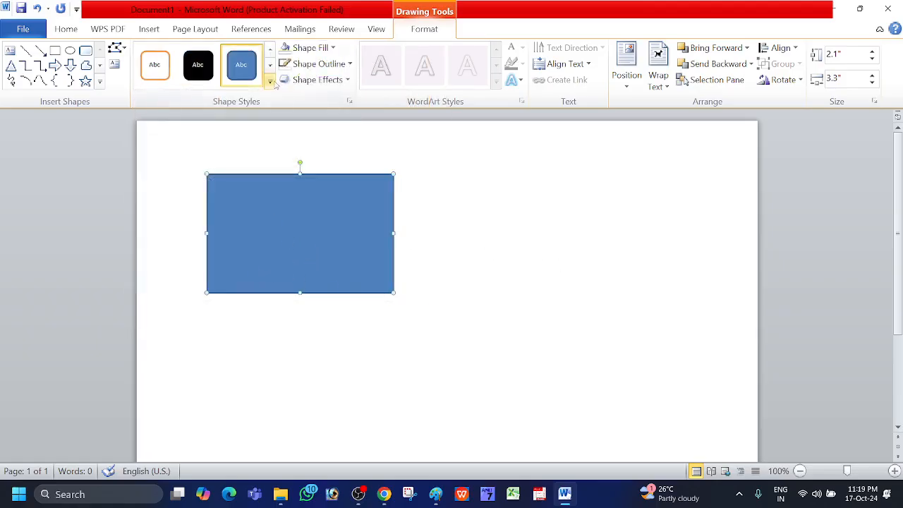
left_click(272, 82)
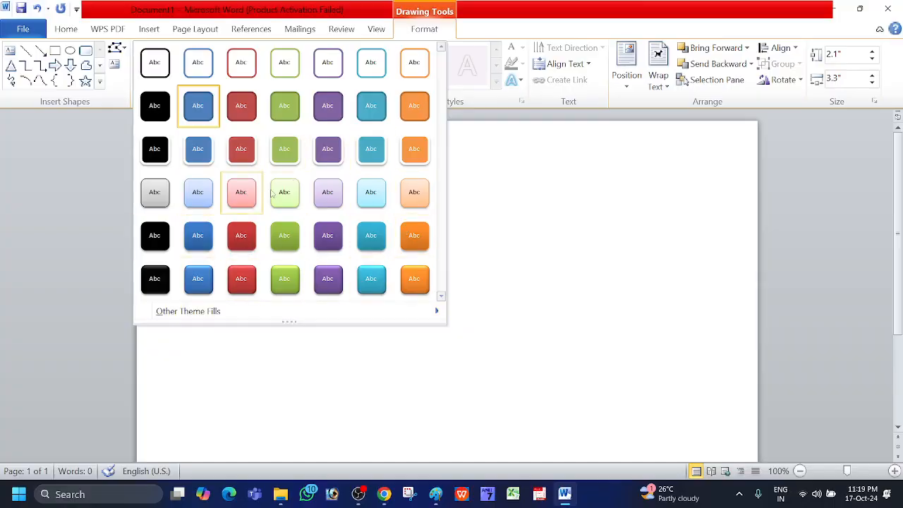
left_click(199, 202)
left_click(496, 265)
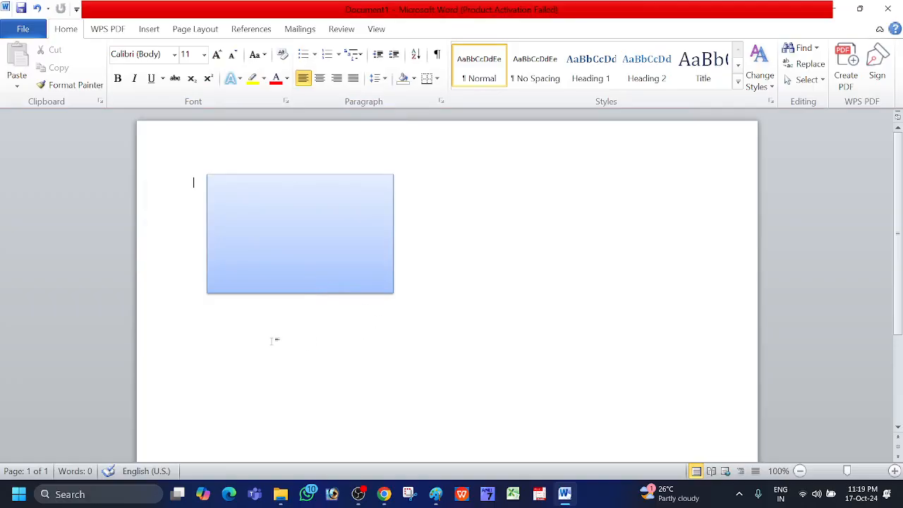
Remove the outline from the light blue rectangle
scroll(275, 342, "up", 8)
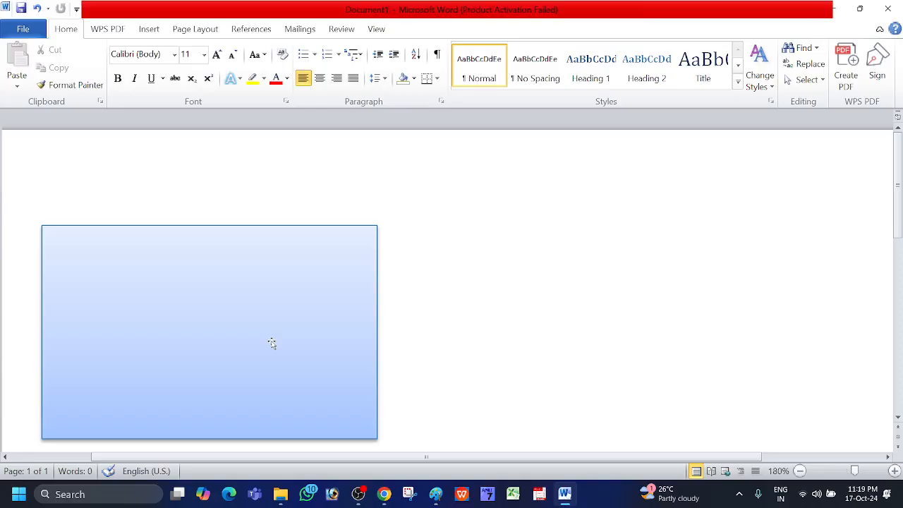
scroll(272, 343, "up", 2)
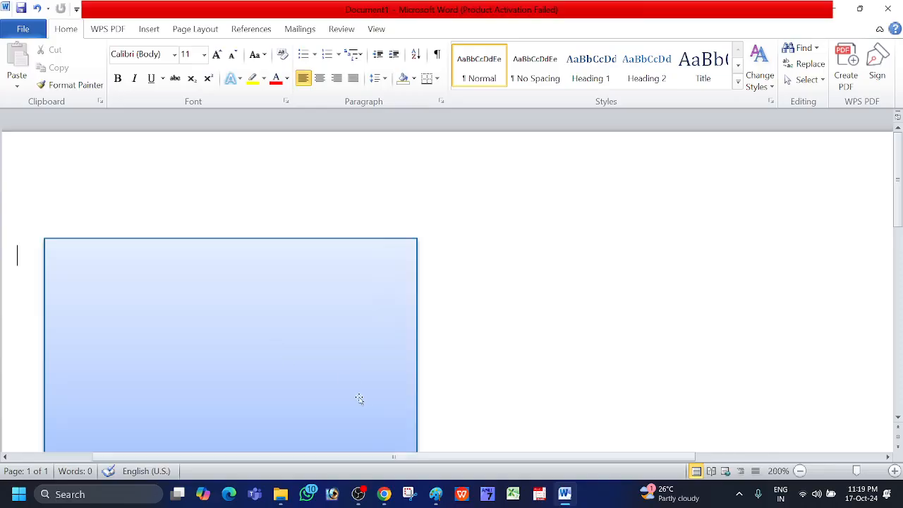
scroll(361, 398, "down", 3)
scroll(363, 397, "up", 1)
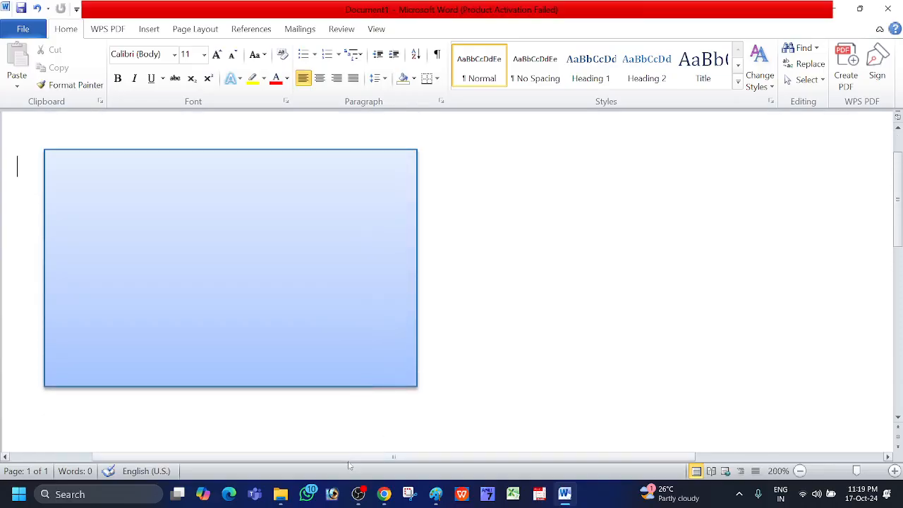
left_click_drag(349, 458, 266, 459)
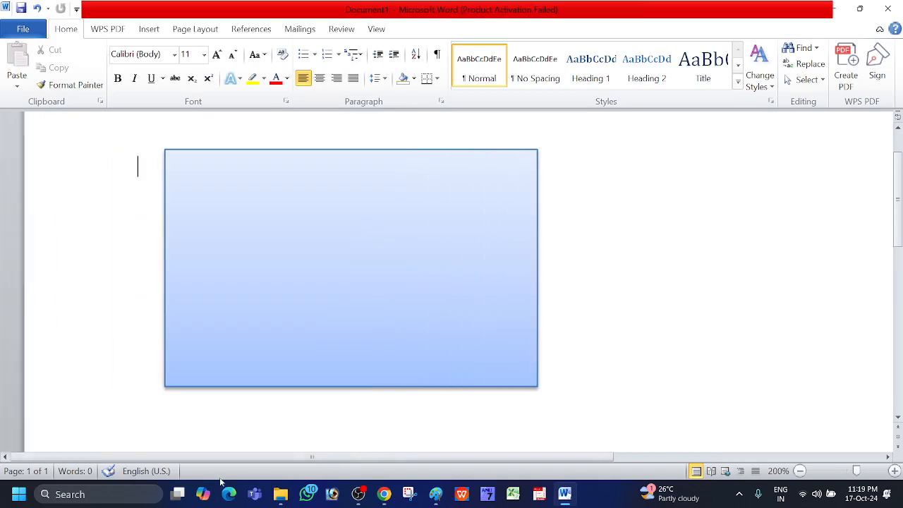
scroll(234, 395, "up", 1)
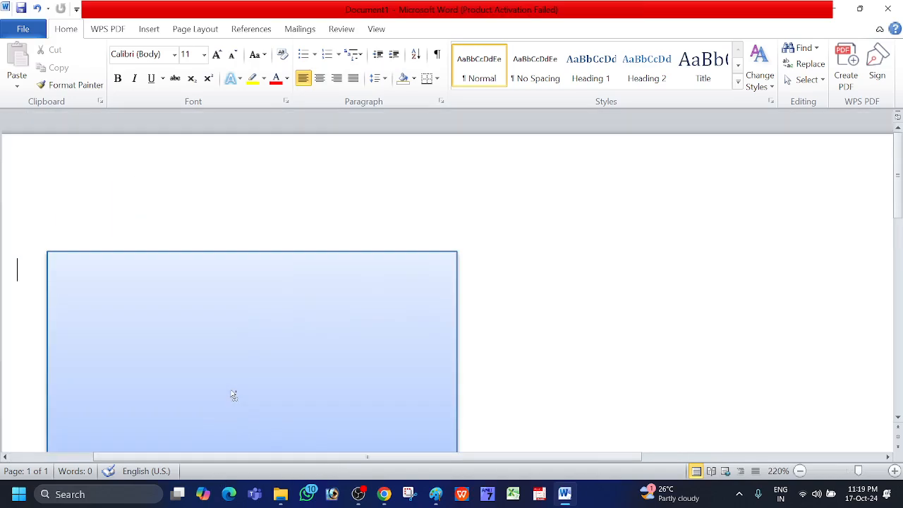
scroll(234, 395, "down", 1)
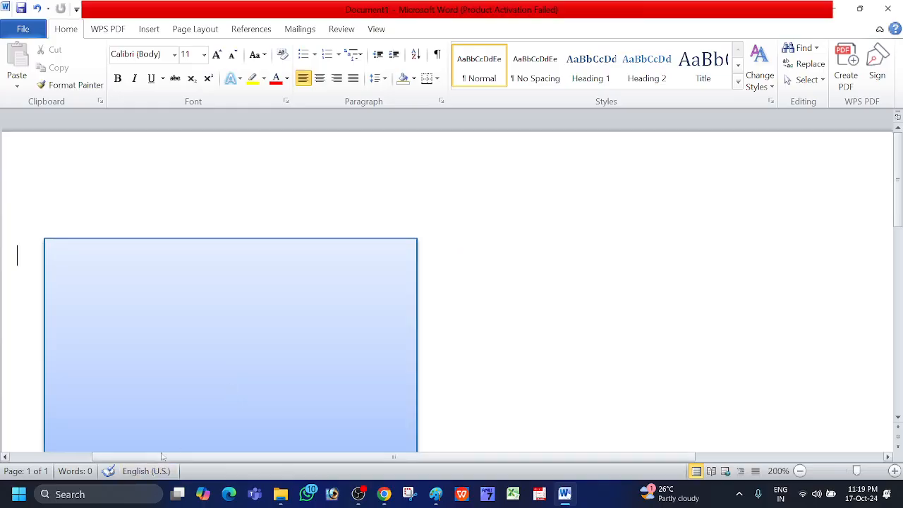
left_click_drag(161, 458, 74, 469)
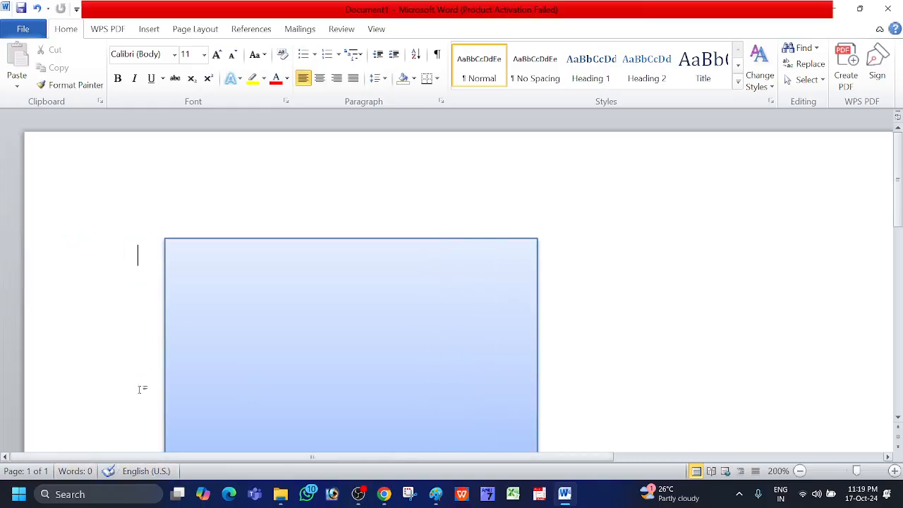
scroll(163, 373, "down", 1)
scroll(162, 374, "down", 1)
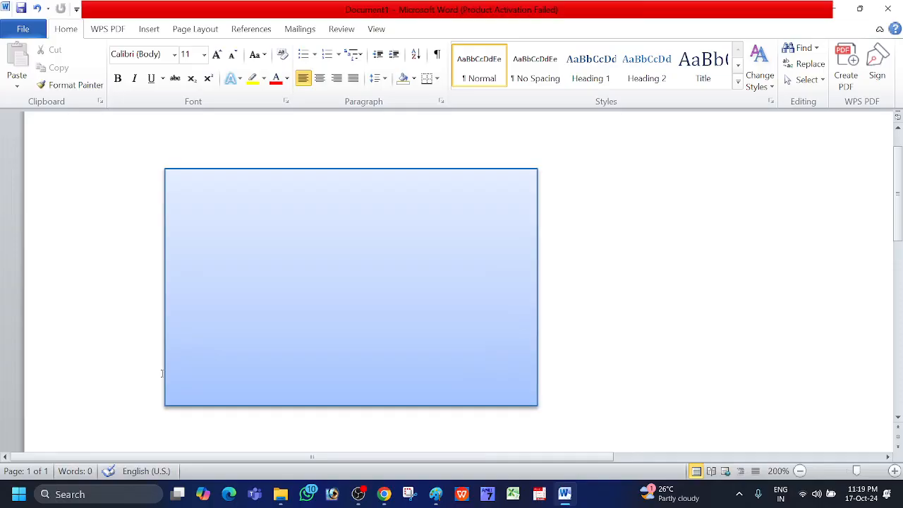
scroll(162, 374, "up", 1)
scroll(163, 374, "down", 2)
scroll(162, 375, "up", 1)
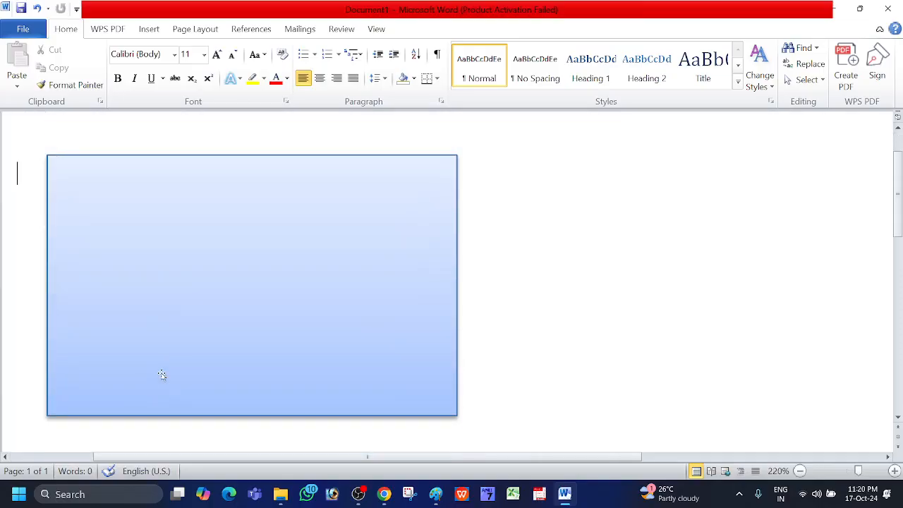
left_click_drag(133, 458, 22, 471)
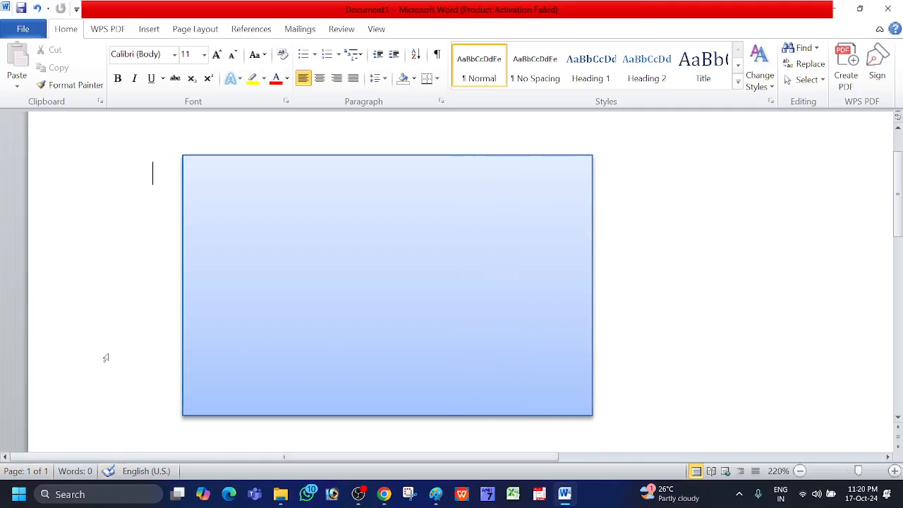
left_click(308, 272)
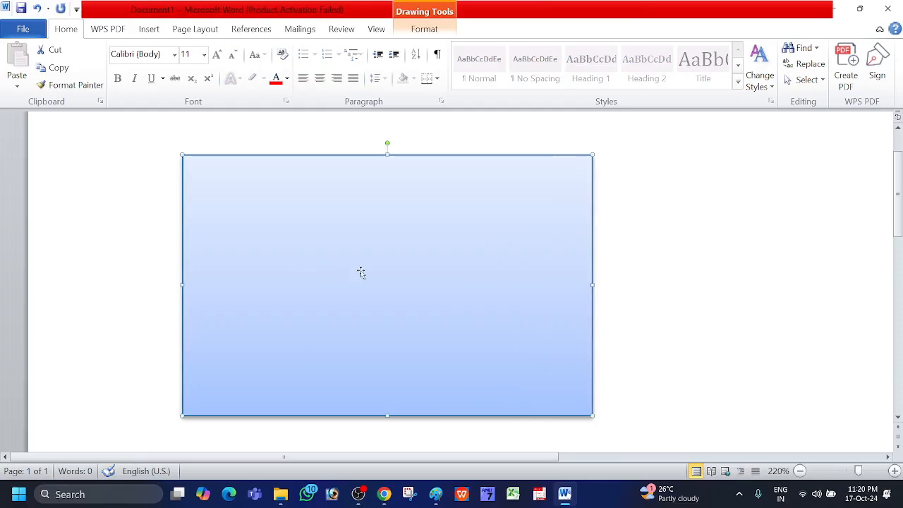
left_click(425, 29)
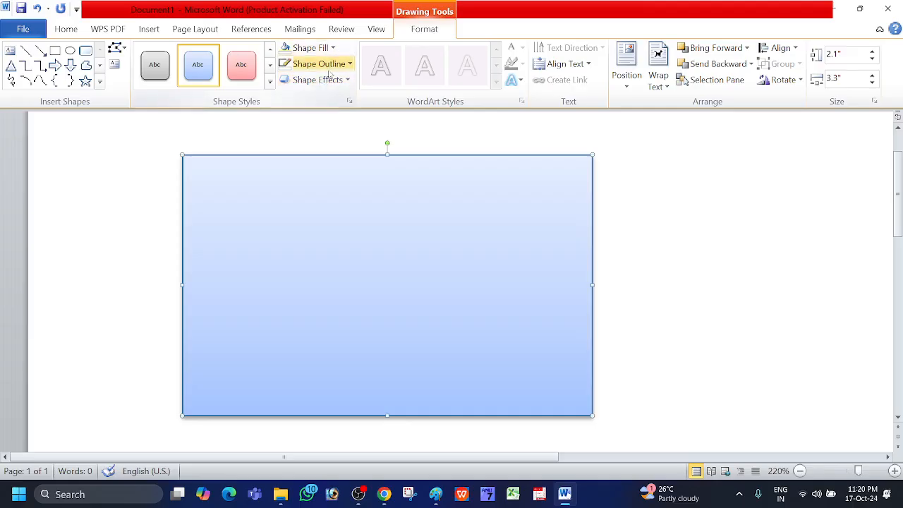
left_click(348, 64)
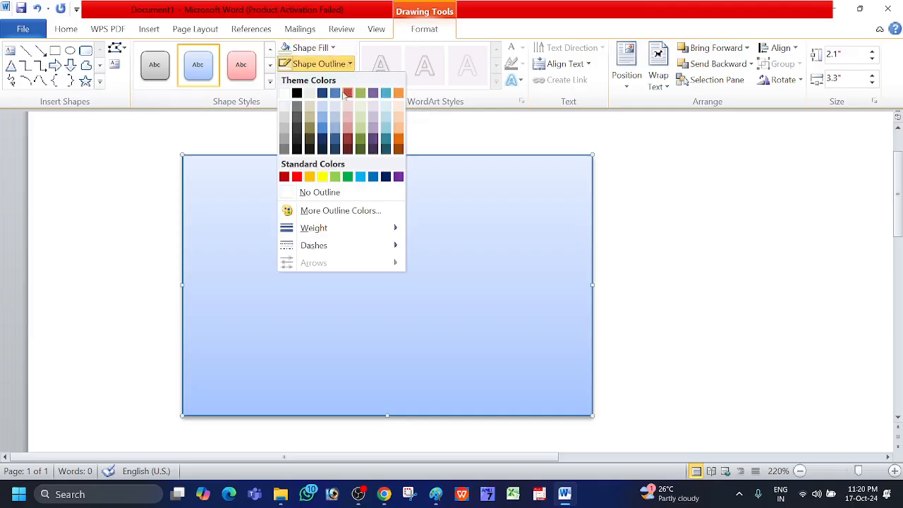
left_click(331, 198)
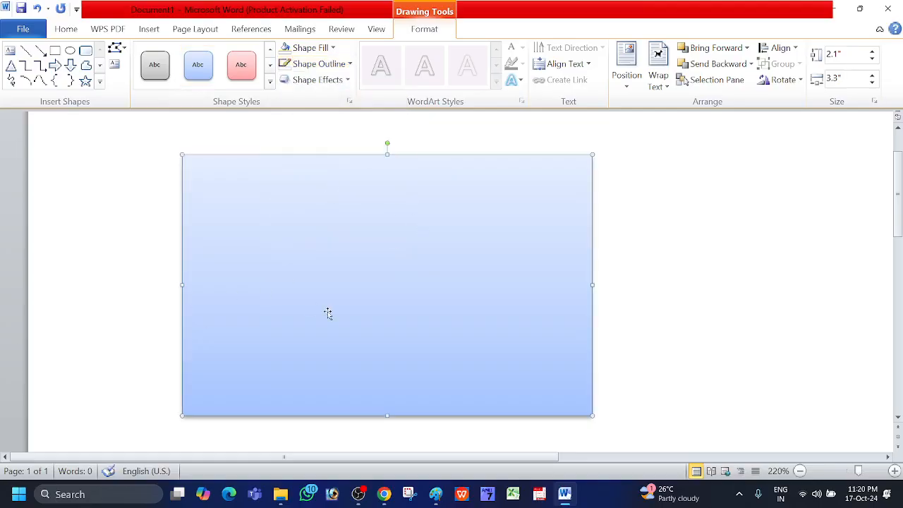
left_click(655, 290)
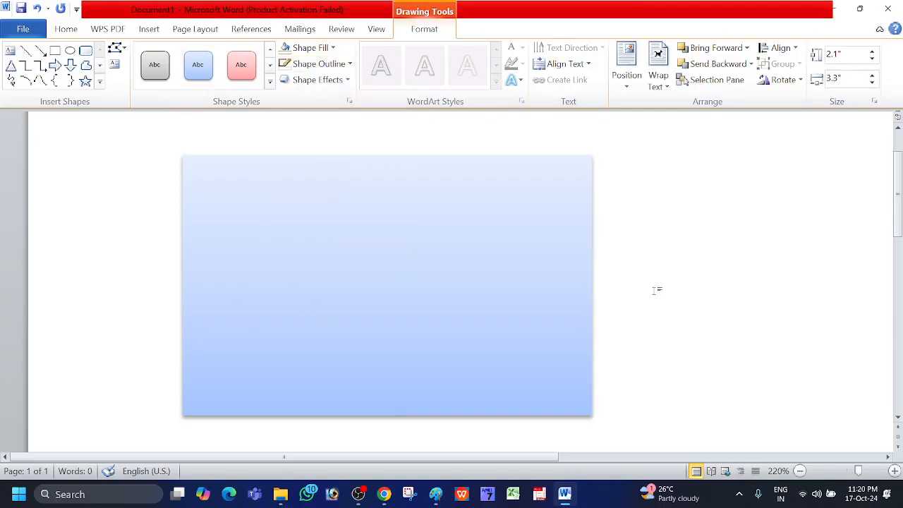
Draw a second rectangle about 3.28" wide and 0.48" high as a band along the light blue rectangle's top edge
left_click(383, 308)
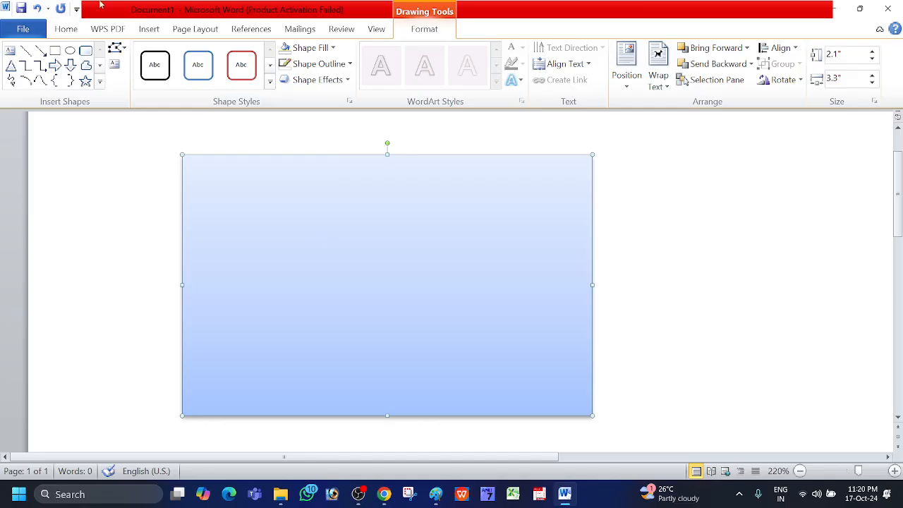
left_click(150, 29)
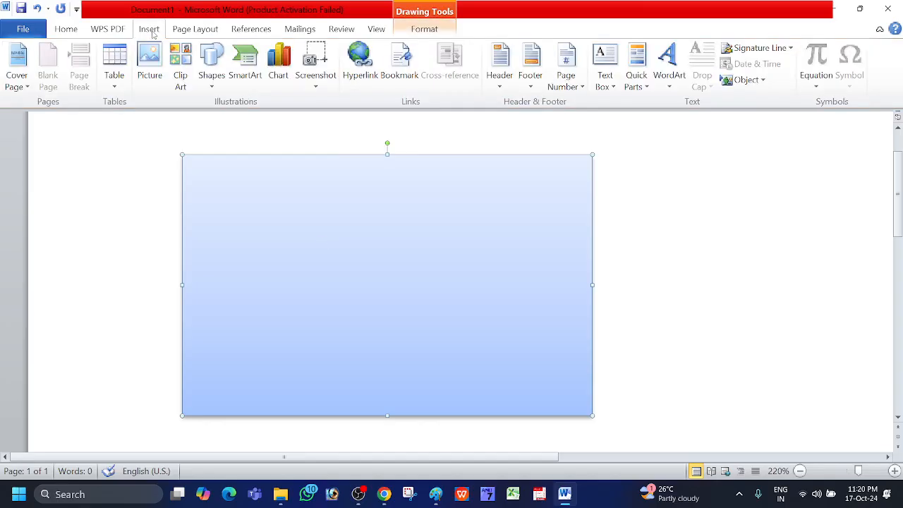
left_click(211, 85)
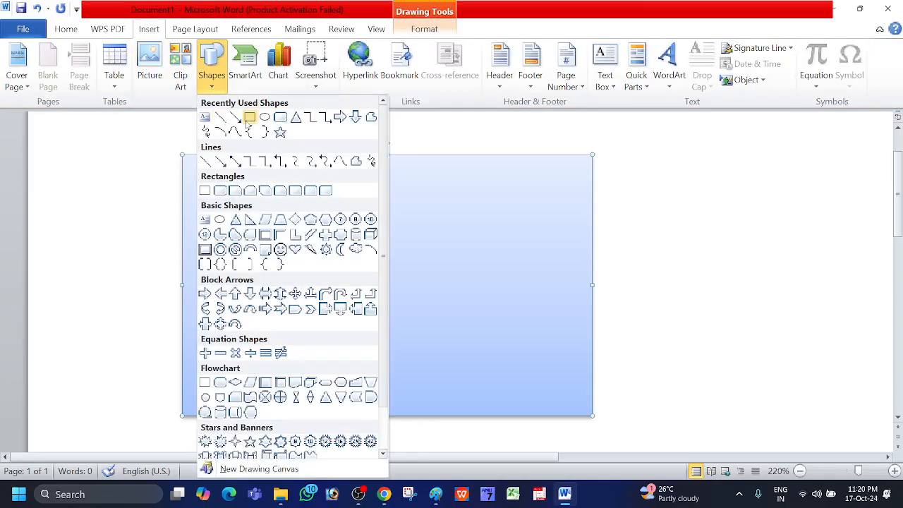
left_click(250, 117)
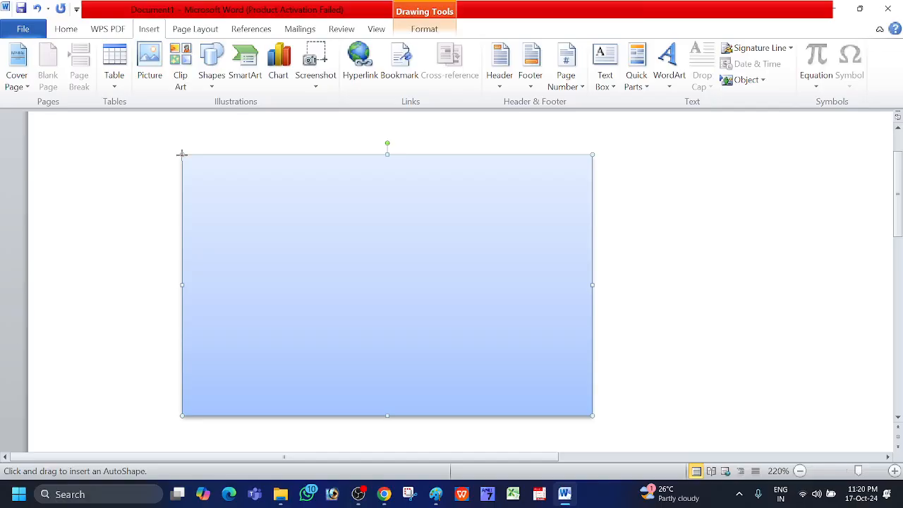
mouse_move(181, 154)
left_mouse_down()
mouse_move(494, 244)
mouse_move(589, 215)
left_mouse_up()
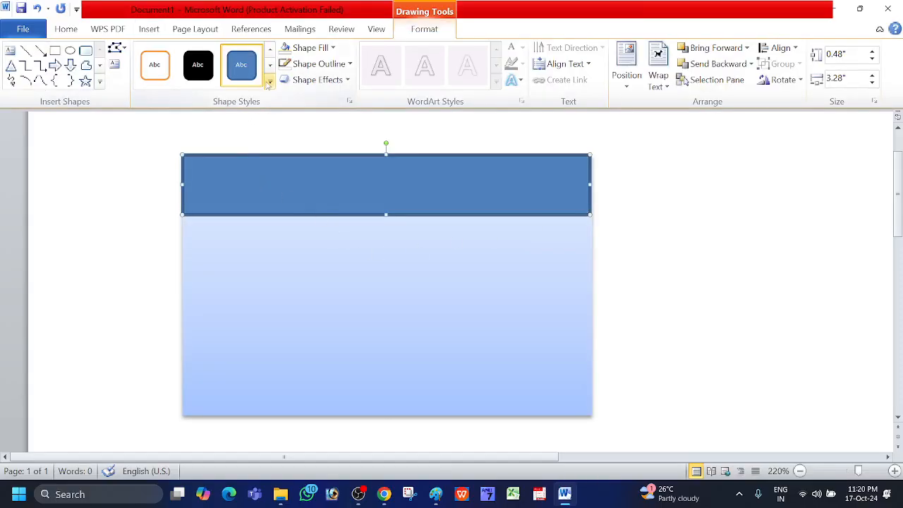
Fill the header band with the standard dark blue color and remove its outline
left_click(332, 48)
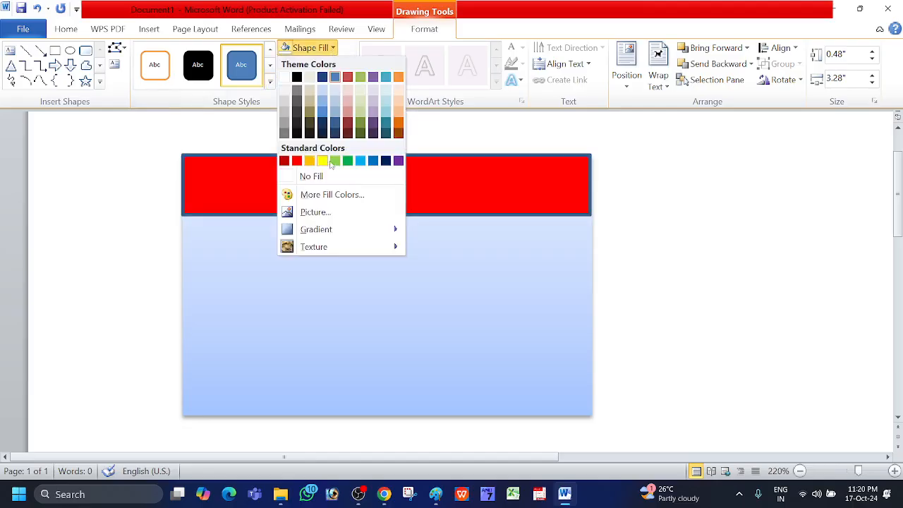
left_click(385, 162)
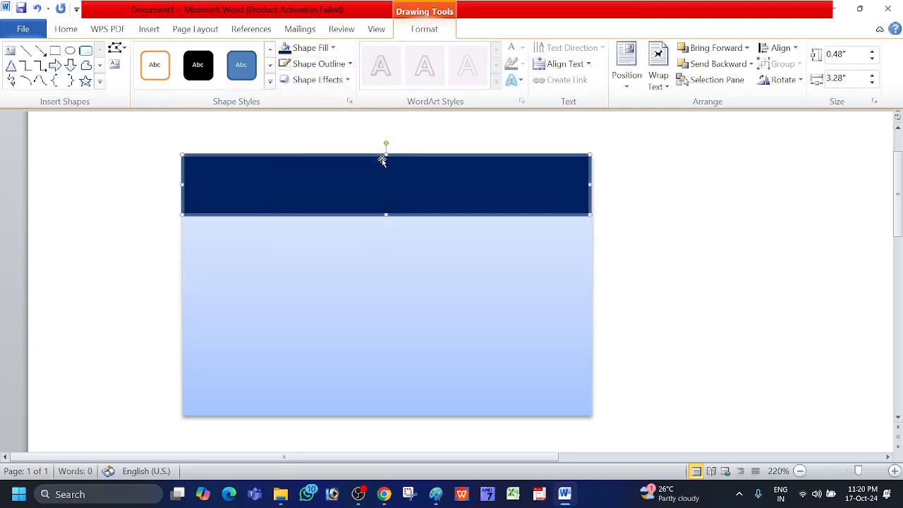
left_click(350, 64)
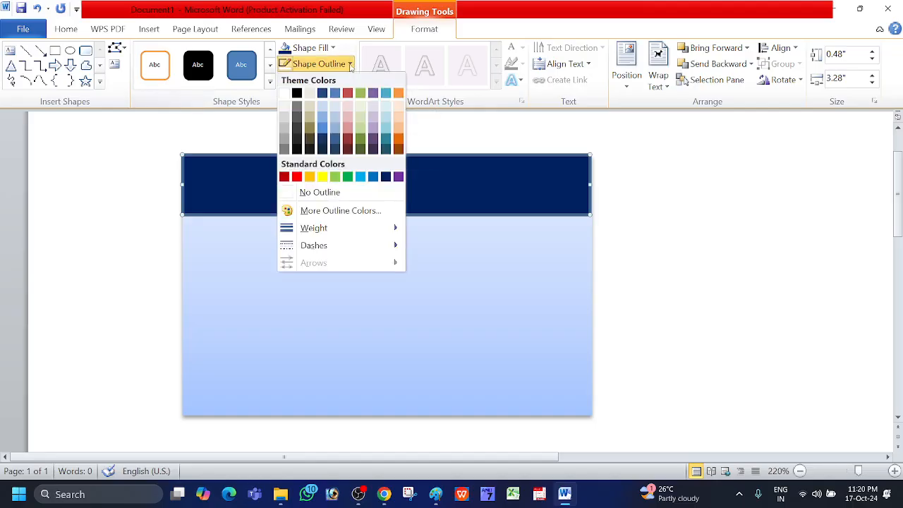
left_click(319, 192)
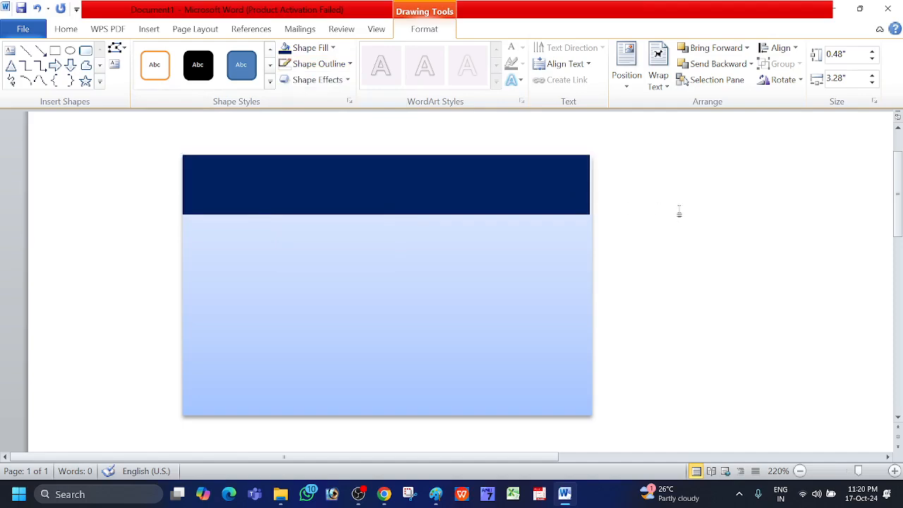
Widen the dark blue band to 3.3" so it reaches the light blue rectangle's right edge, and deselect it
left_click(565, 191)
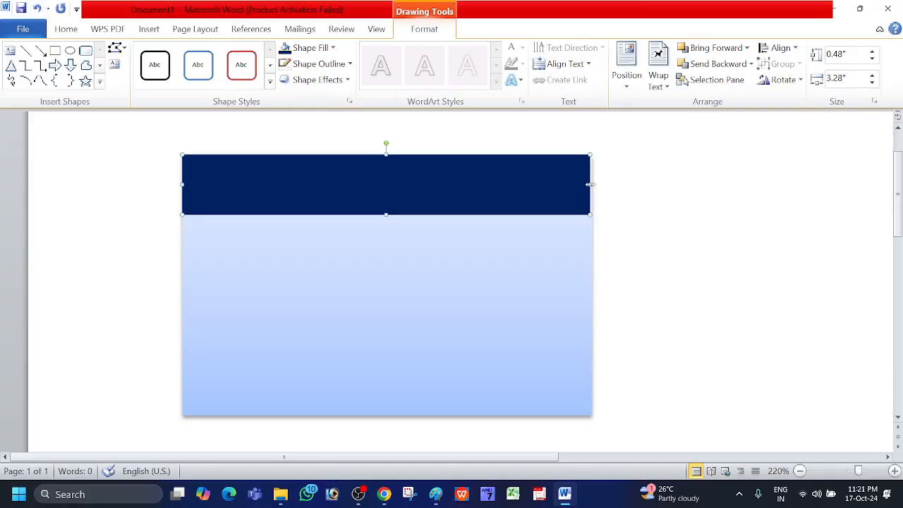
left_click_drag(590, 184, 593, 184)
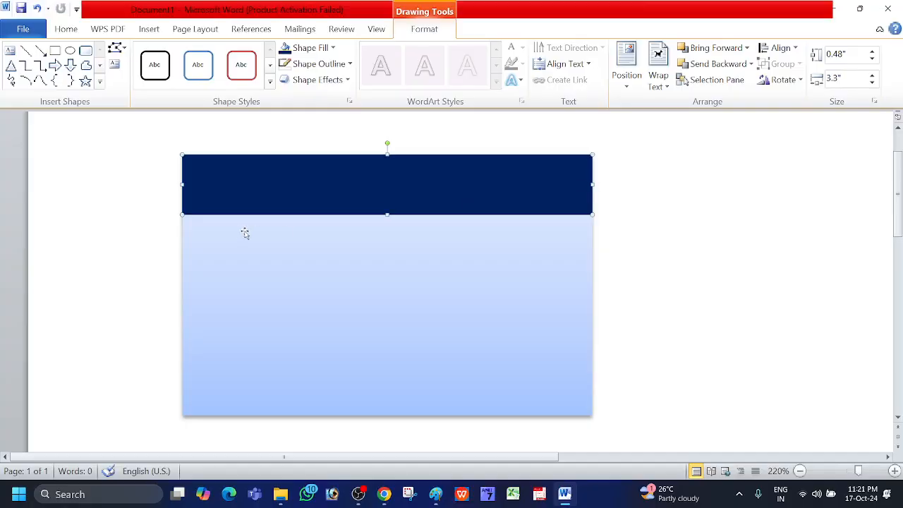
left_click(160, 274)
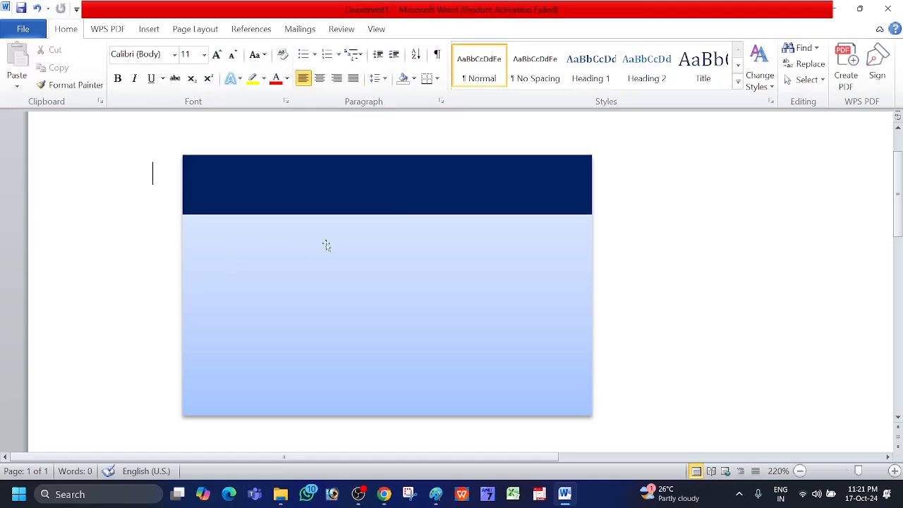
left_click(251, 192)
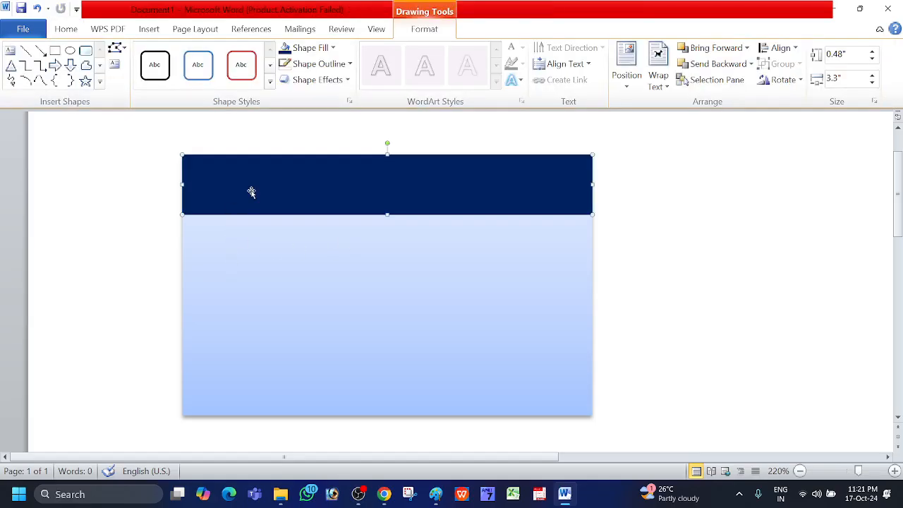
left_click(117, 216)
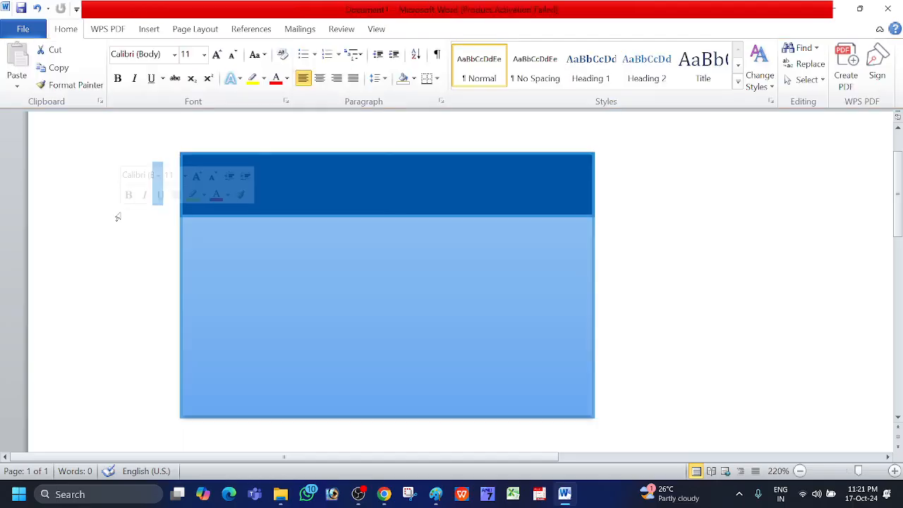
left_click(268, 197)
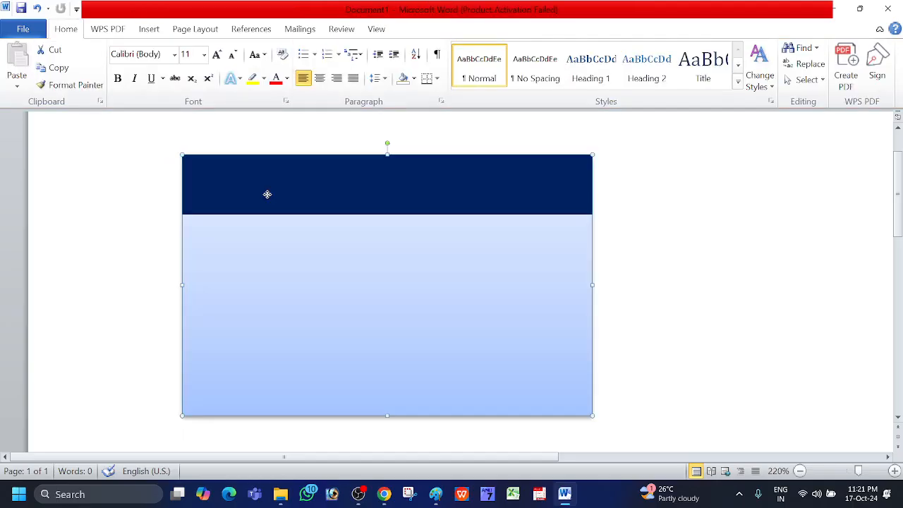
Insert the picture "pngegg (4)" from the Desktop folder and scale it down proportionally to about 4.01" by 4.01"
left_click(149, 29)
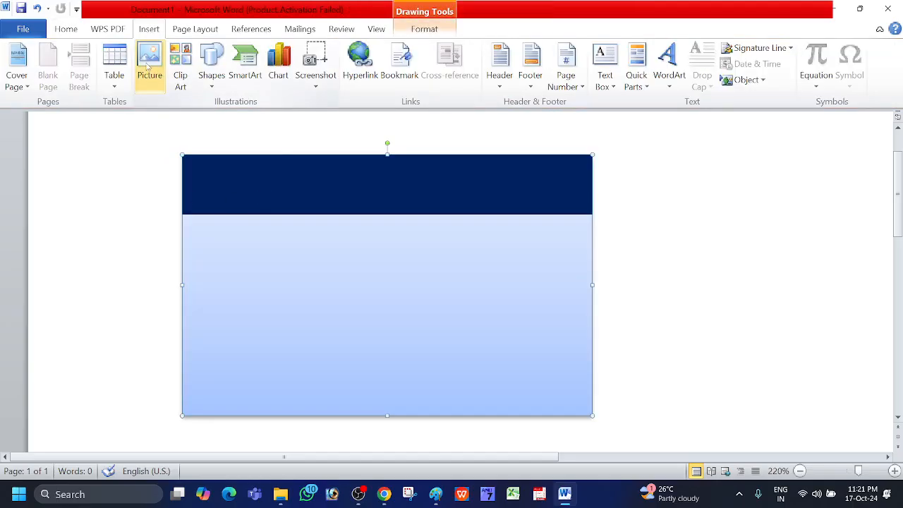
left_click(146, 63)
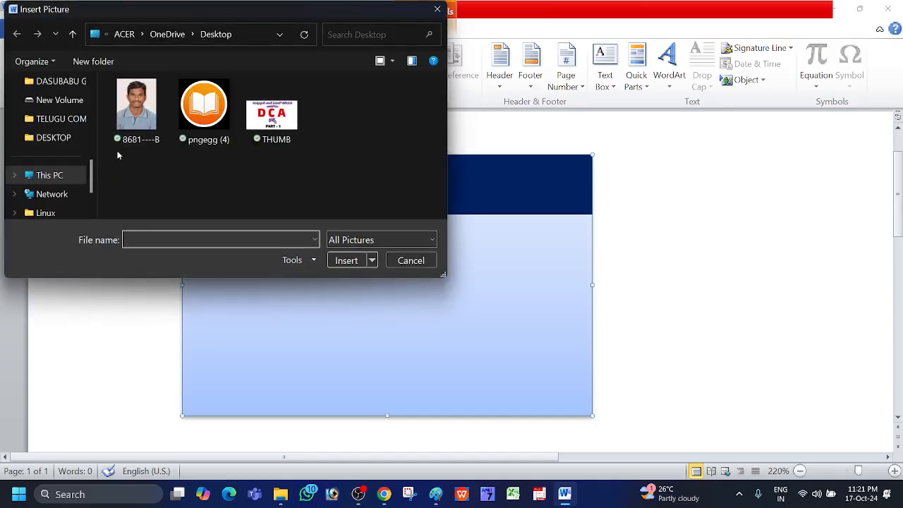
double_click(206, 109)
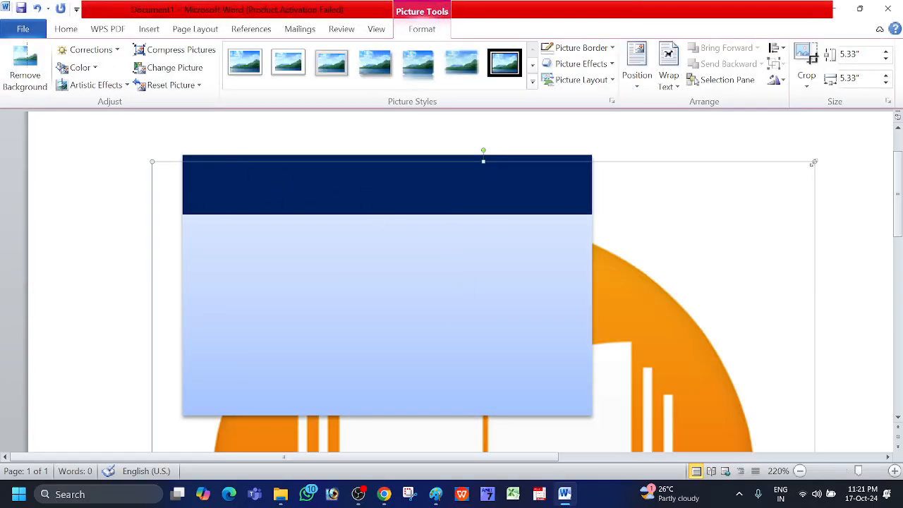
left_click_drag(813, 162, 457, 326)
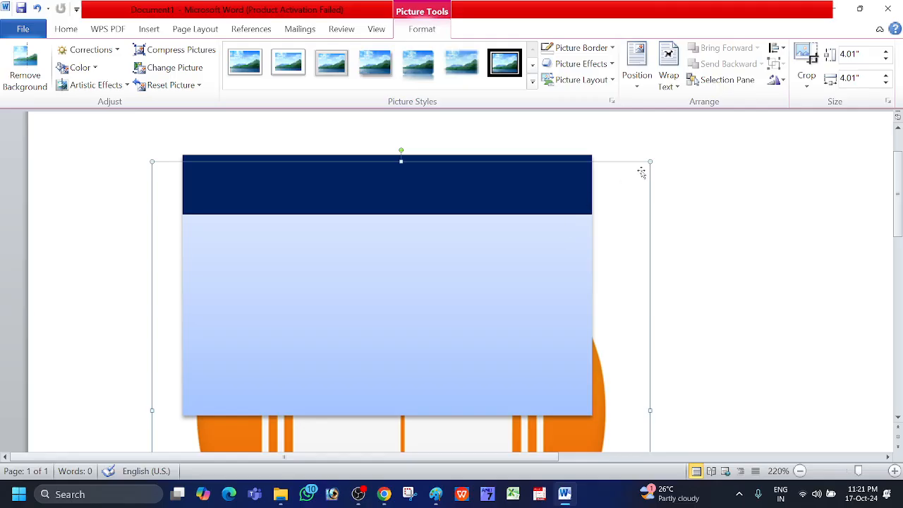